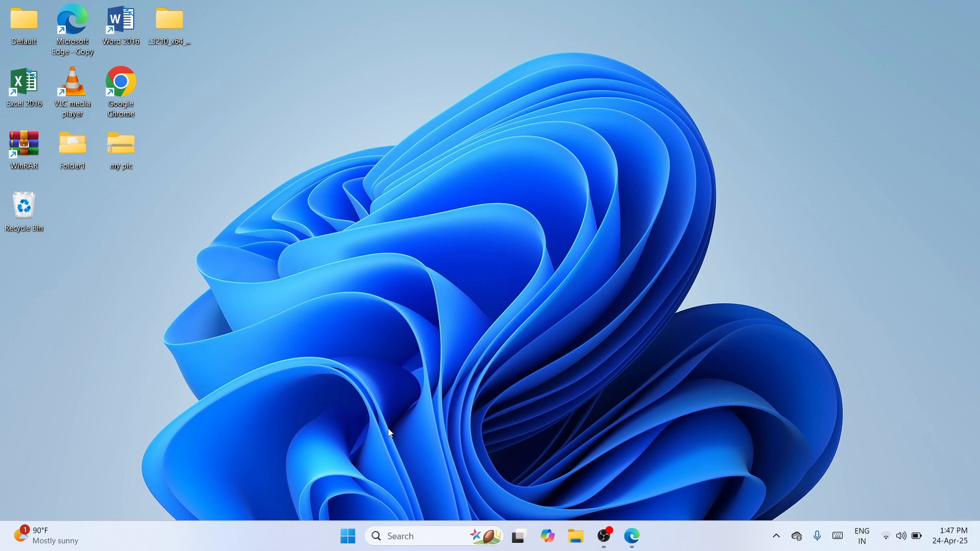
# Search Windows for "chrome" and open Google Chrome
pyautogui.click(389, 537)
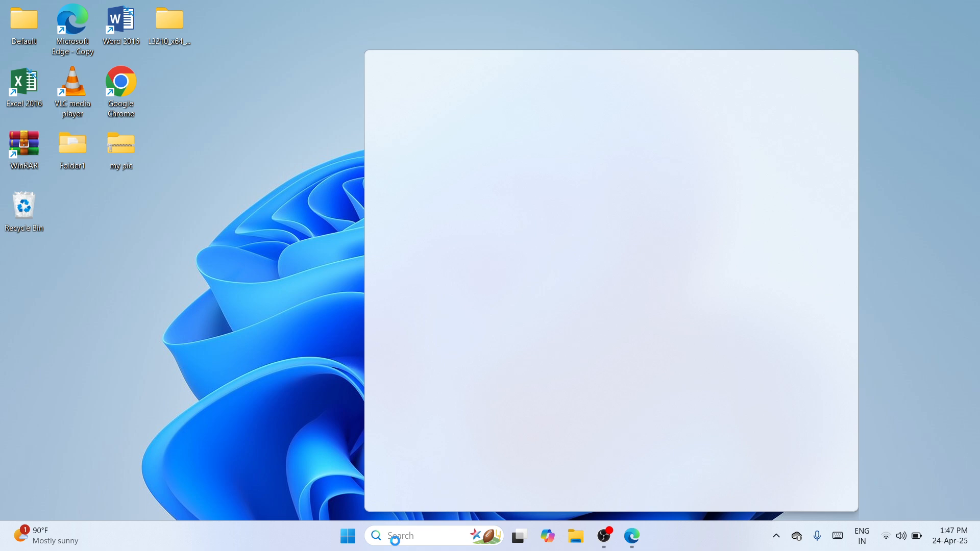
pyautogui.write('chrom')
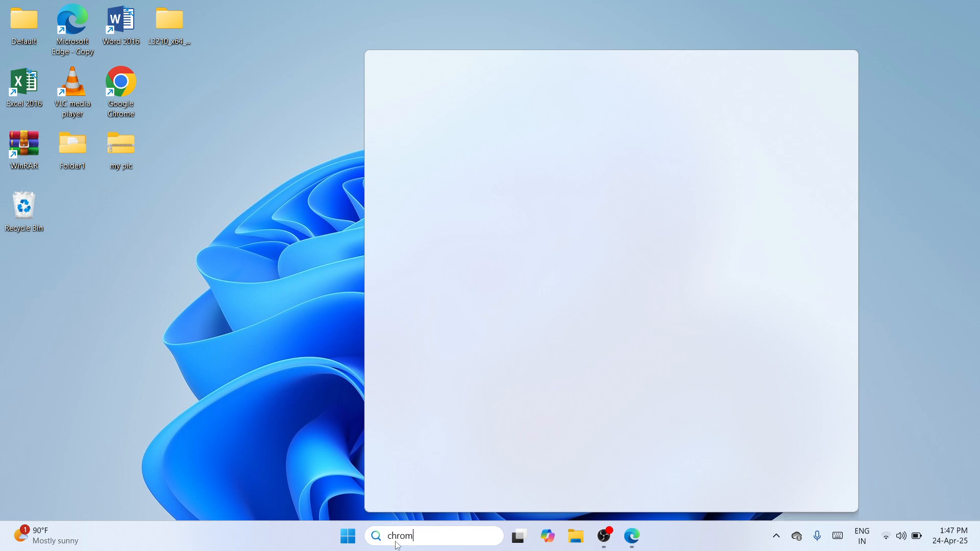
pyautogui.write('e')
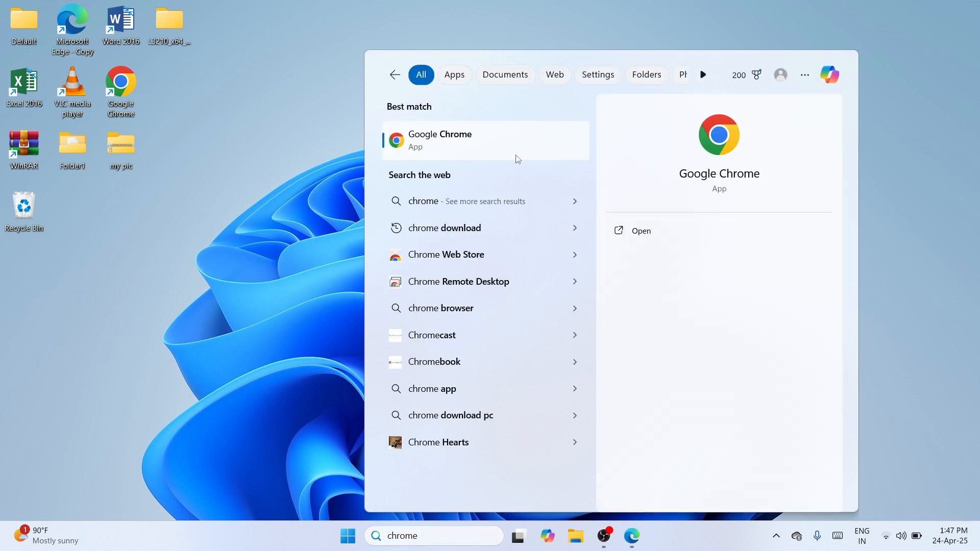
pyautogui.click(518, 158)
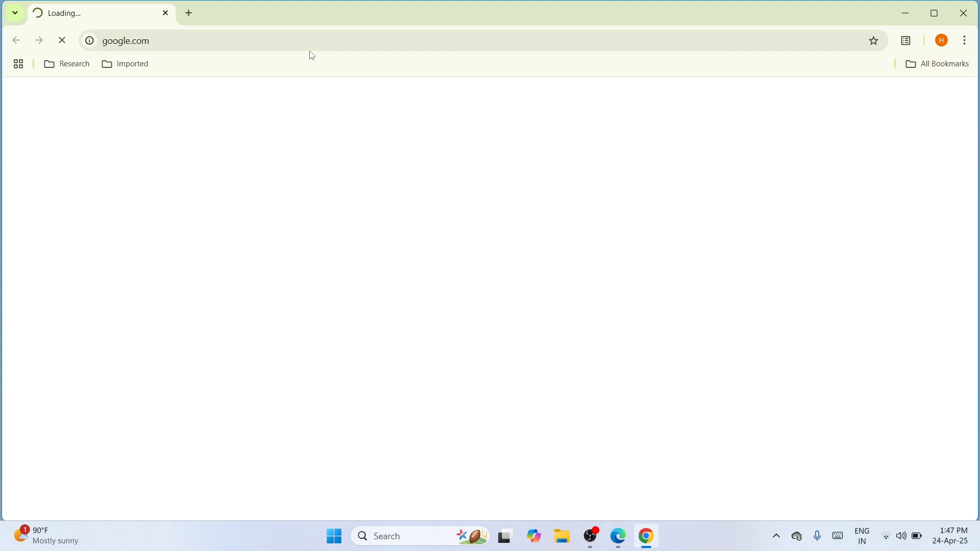
pyautogui.click(329, 41)
pyautogui.hotkey('ctrl', 'v')
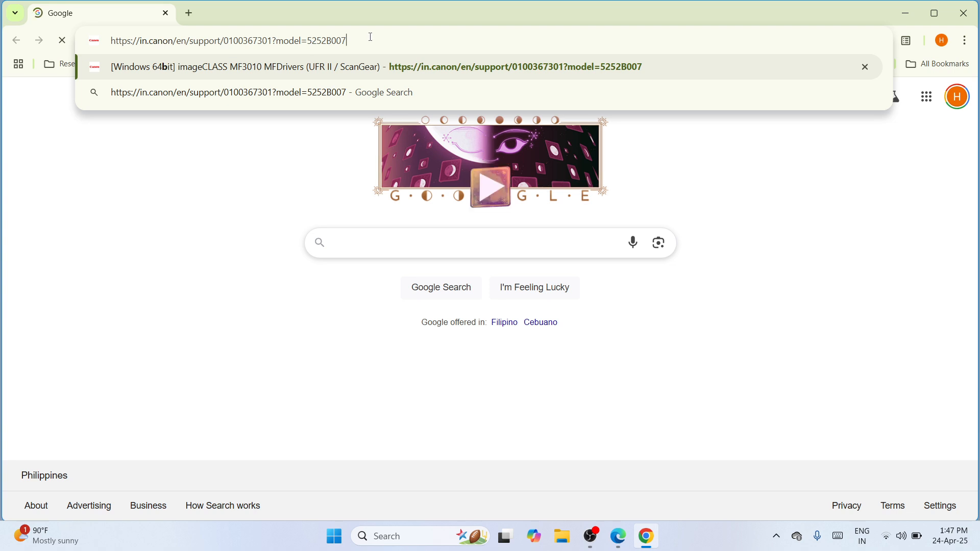
pyautogui.press('Return')
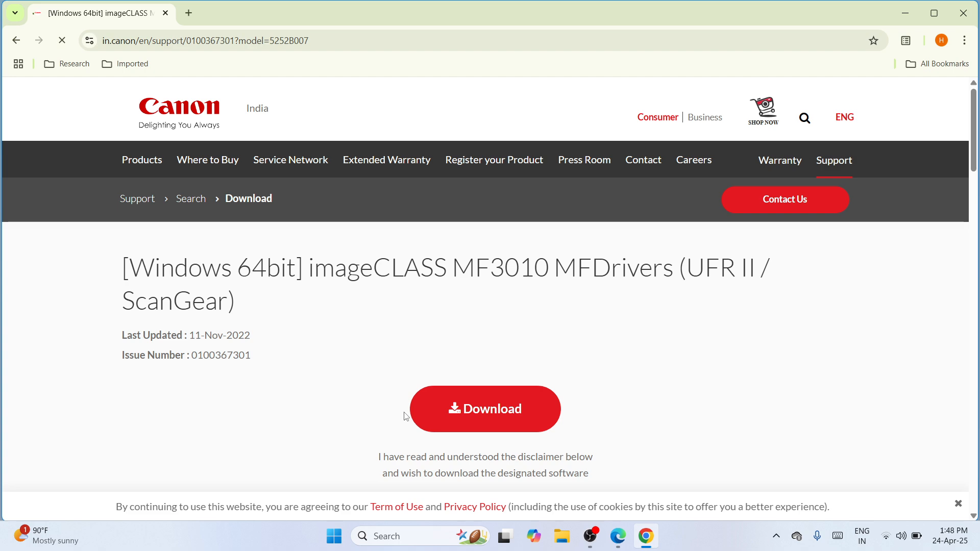
pyautogui.click(512, 416)
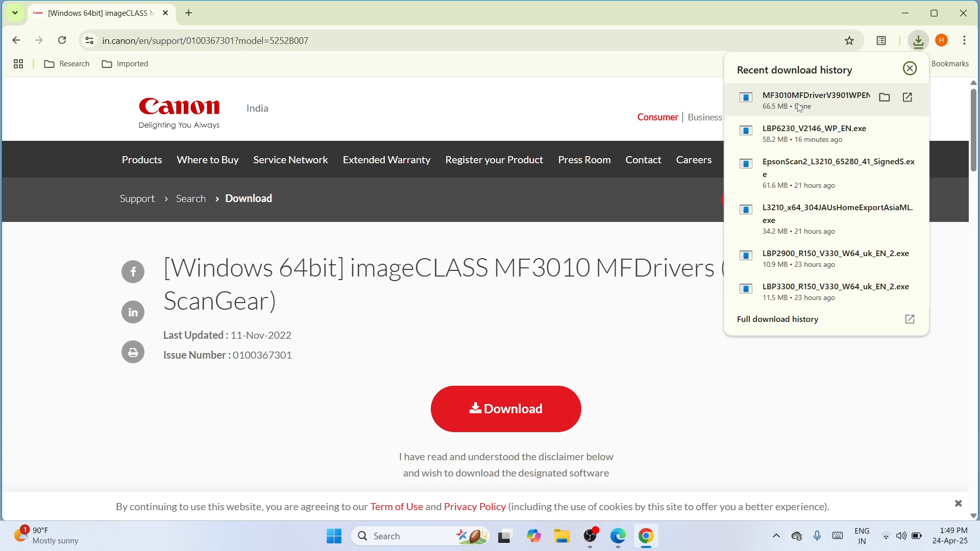
# Move the downloaded MF3010MFDriverV3901WPEN file from the Downloads folder to an open area of the desktop
pyautogui.click(885, 97)
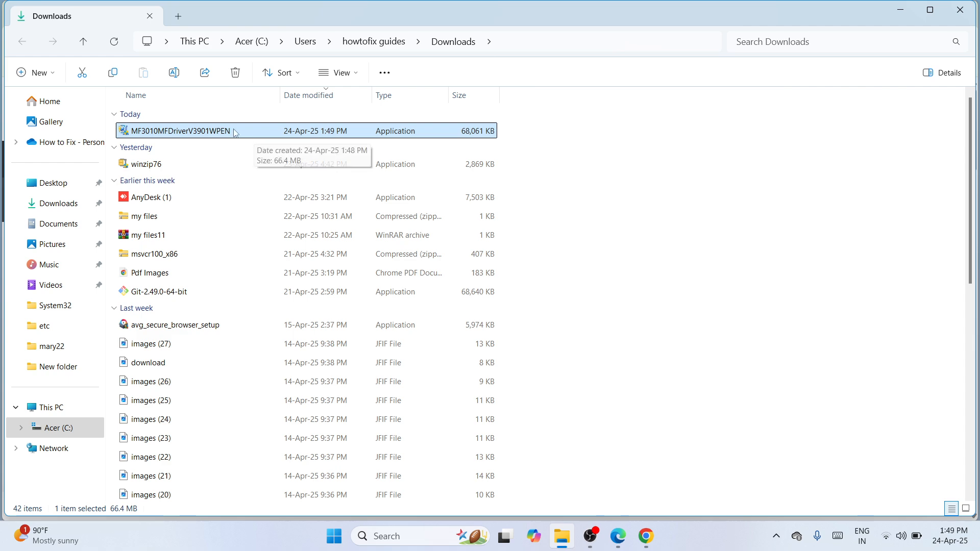
pyautogui.click(85, 78)
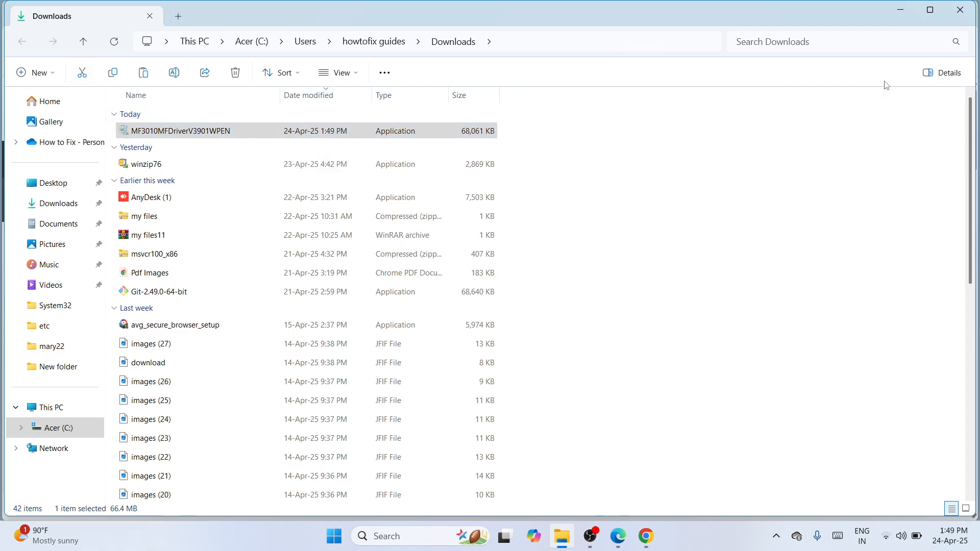
pyautogui.click(961, 11)
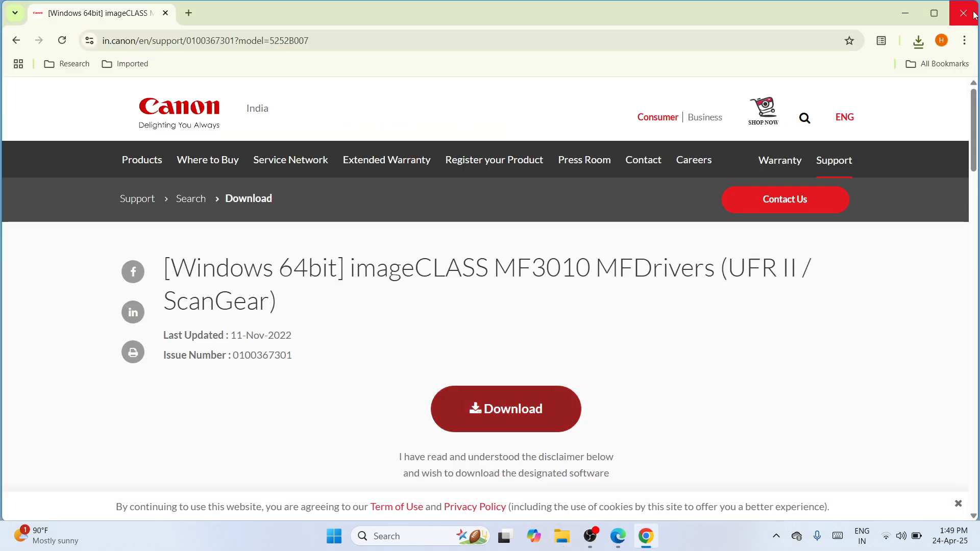
pyautogui.click(962, 10)
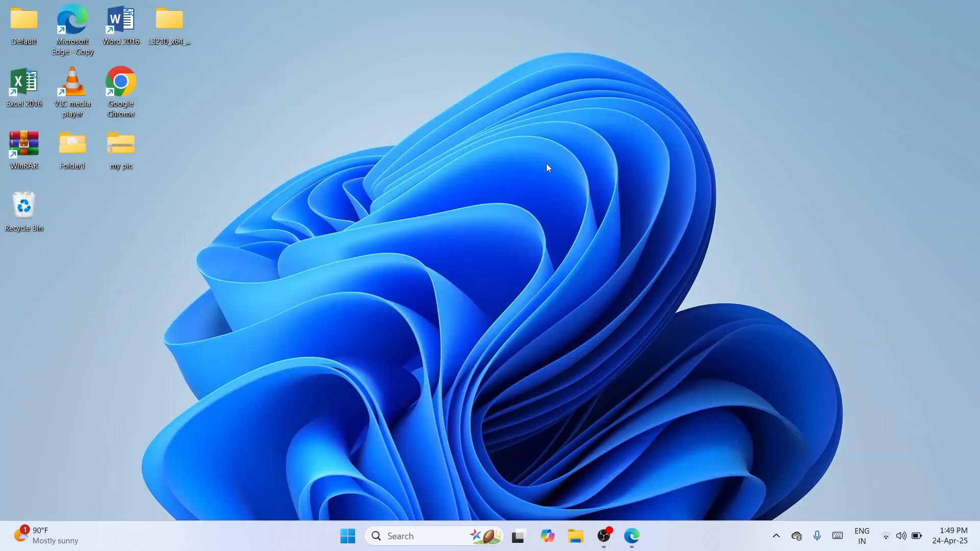
pyautogui.rightClick(449, 177)
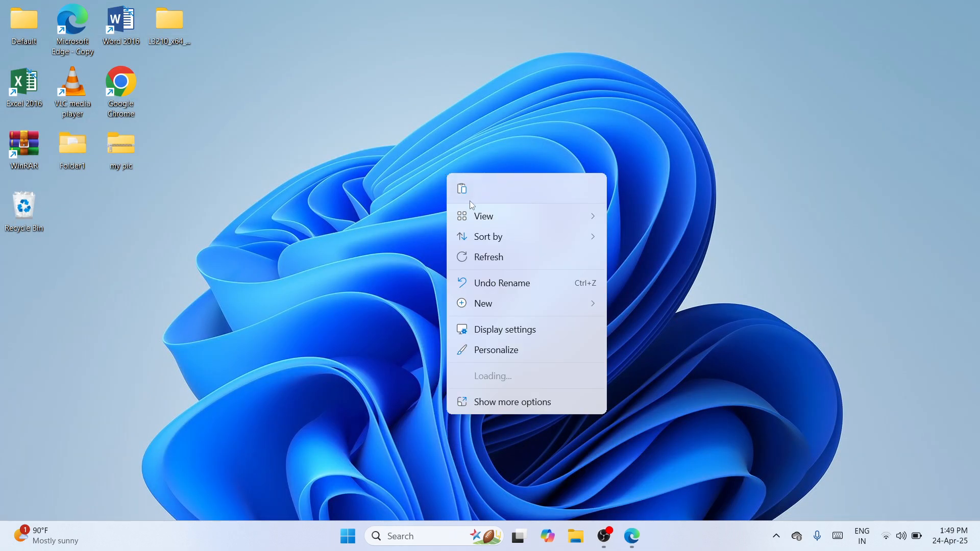
pyautogui.click(461, 190)
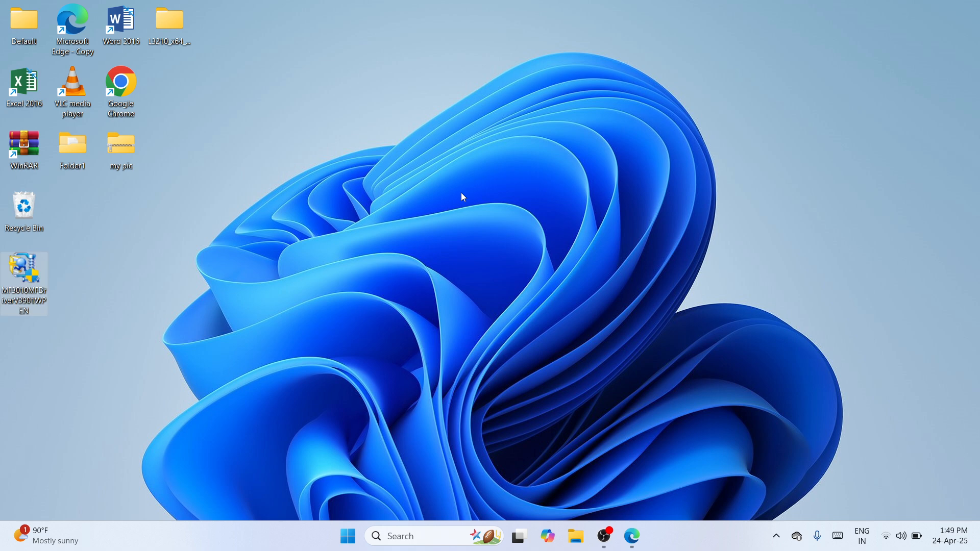
pyautogui.moveTo(21, 285); pyautogui.dragTo(480, 151)
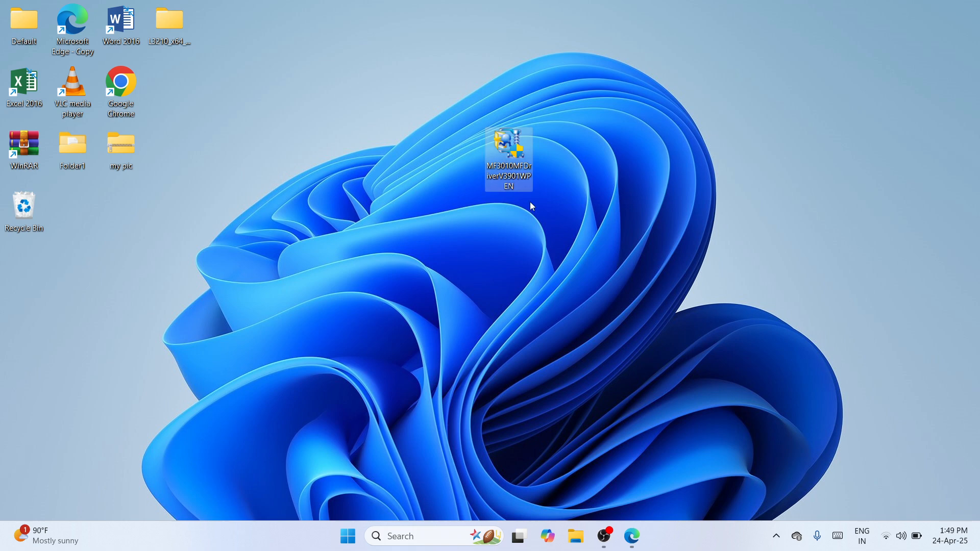
# Extract MF3010MFDriverV3901WPEN with WinRAR into a folder of the same name and place that folder beside the driver file
pyautogui.moveTo(515, 170)
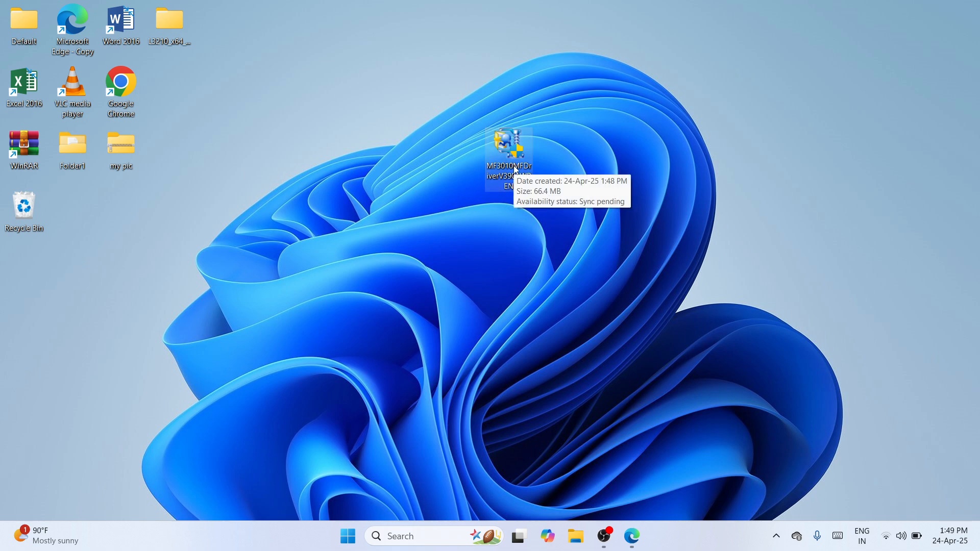
pyautogui.rightClick(514, 146)
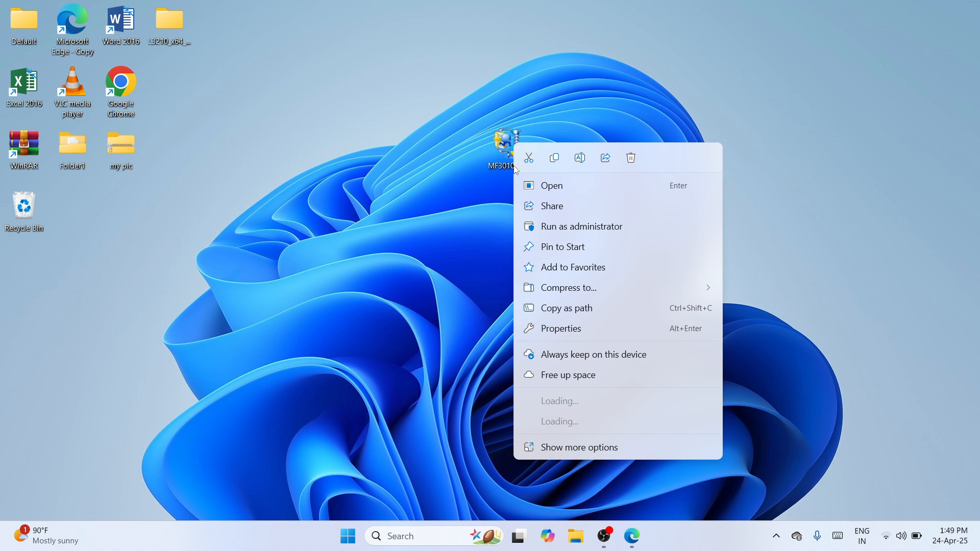
pyautogui.moveTo(618, 283)
pyautogui.moveTo(600, 418)
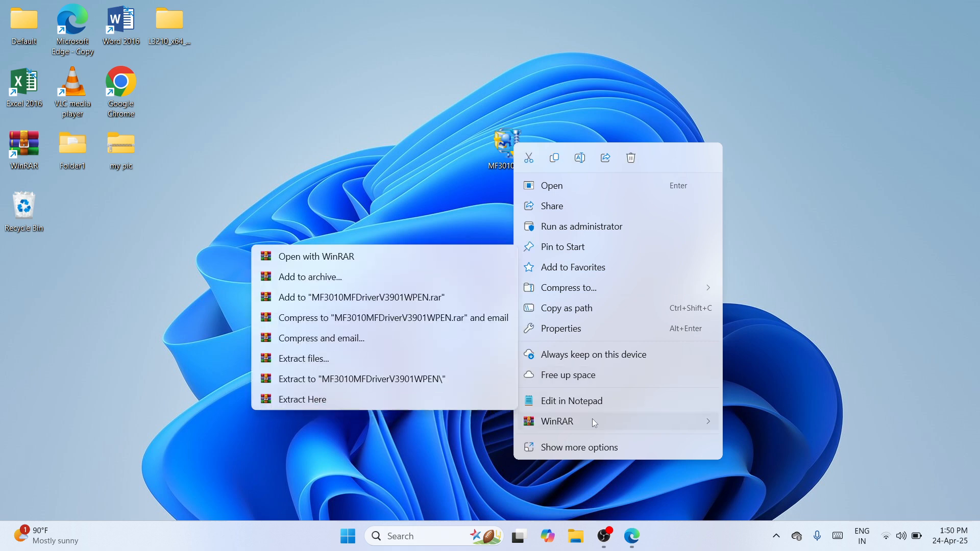
pyautogui.click(364, 380)
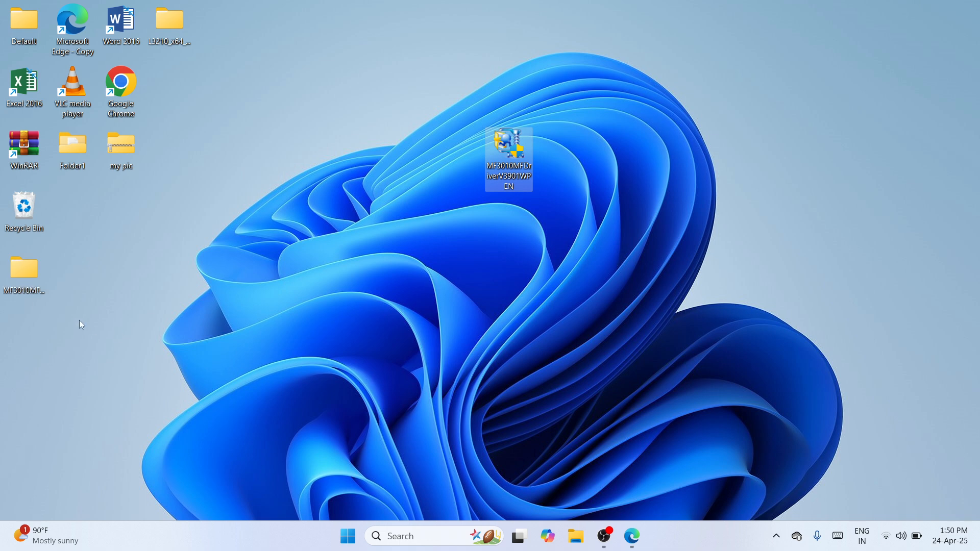
pyautogui.moveTo(33, 277); pyautogui.dragTo(454, 145)
pyautogui.click(403, 371)
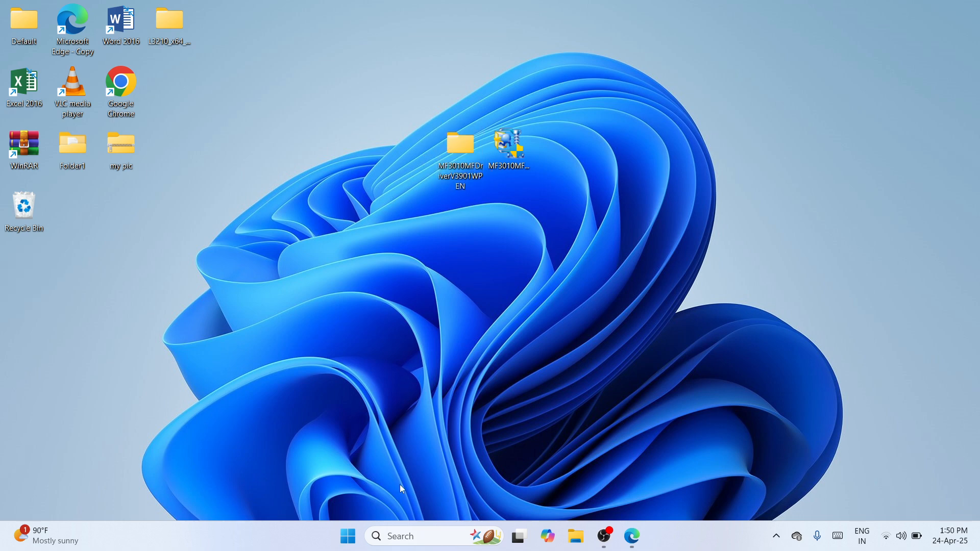
# Search Windows for "settings" and open the Settings app
pyautogui.click(398, 544)
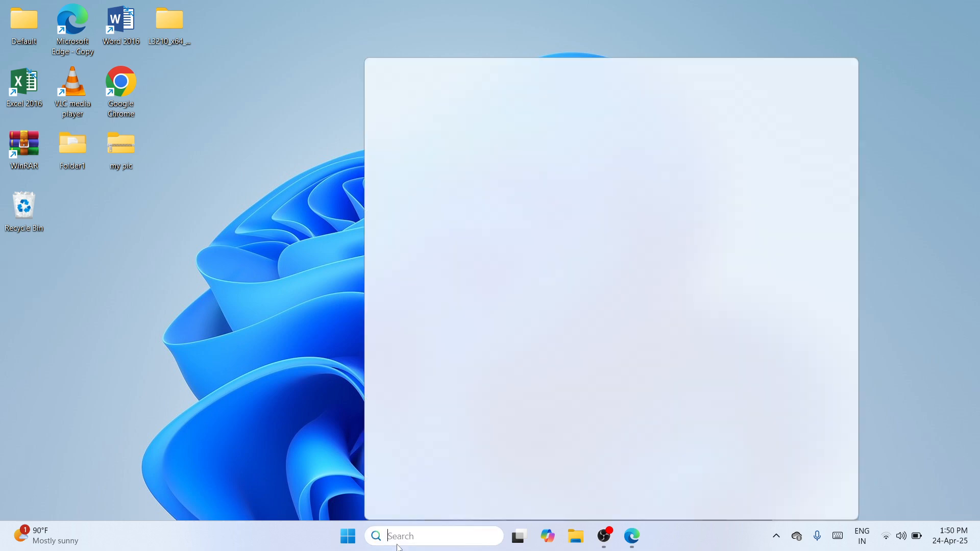
pyautogui.write('set')
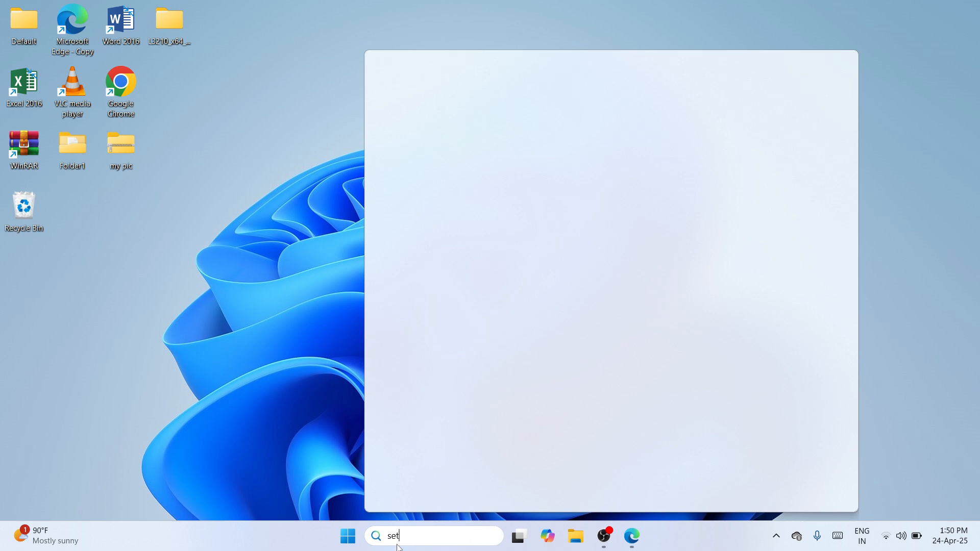
pyautogui.write('tings')
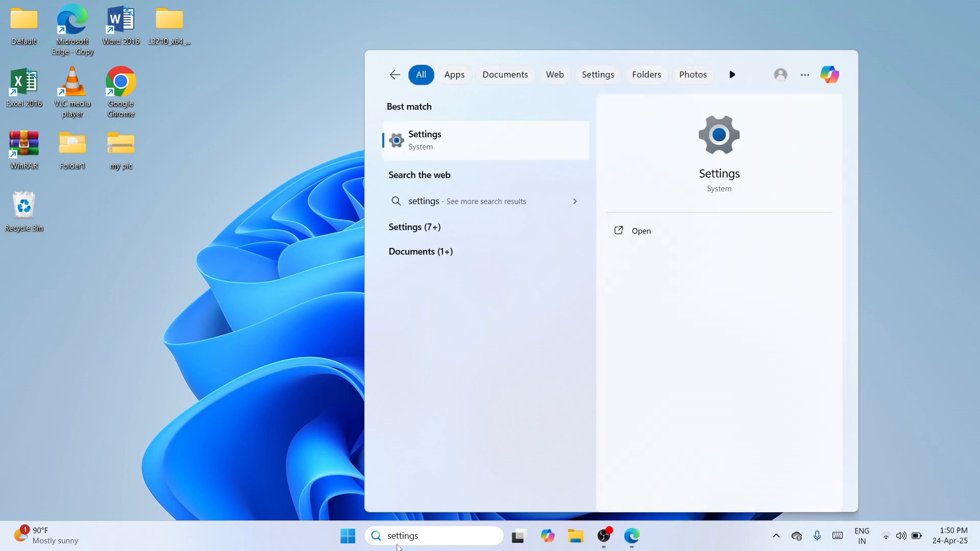
pyautogui.click(717, 231)
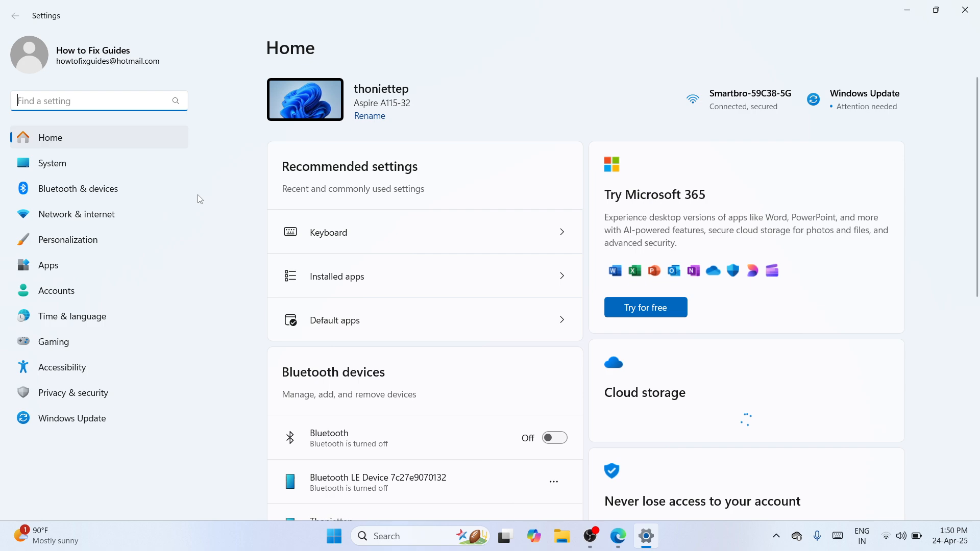
# Go to the Bluetooth & devices settings and open More devices and printer settings
pyautogui.click(181, 190)
pyautogui.scroll(-4, 880, 262)
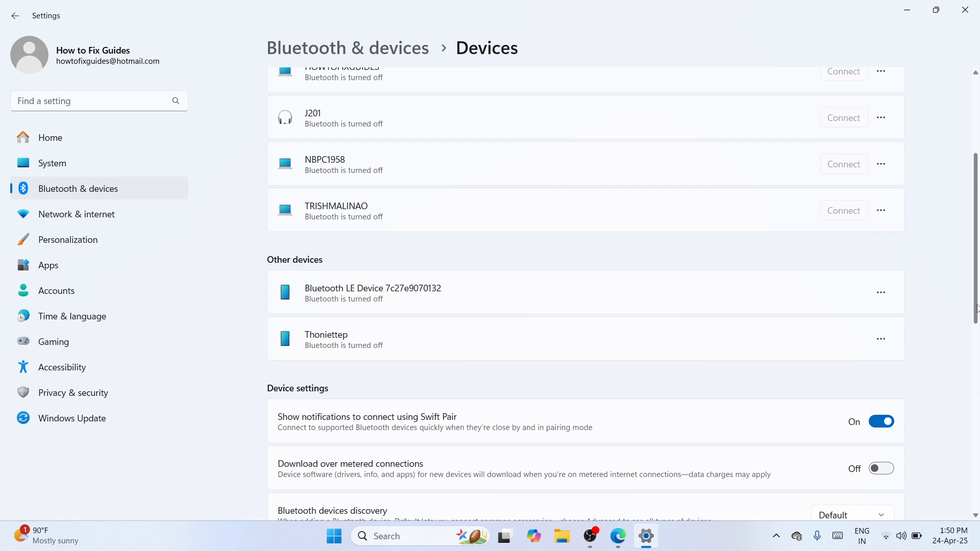
pyautogui.moveTo(978, 308); pyautogui.dragTo(978, 439)
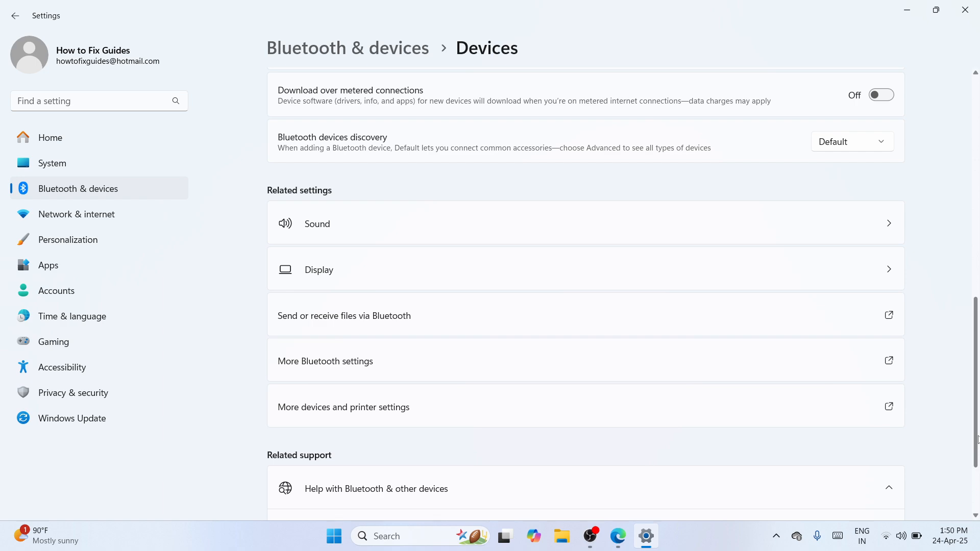
pyautogui.click(536, 407)
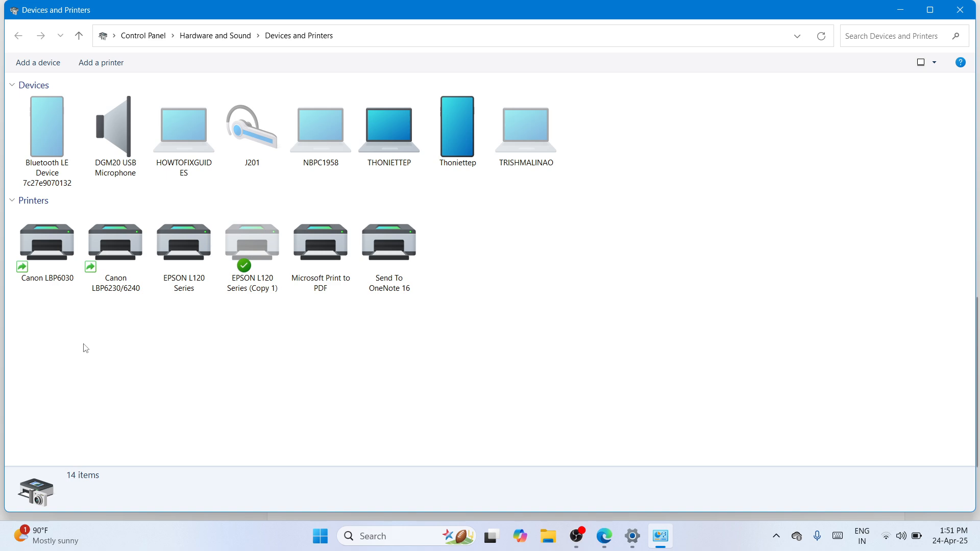
# Start adding an unlisted printer, choosing a local printer or network printer with manual settings
pyautogui.click(110, 64)
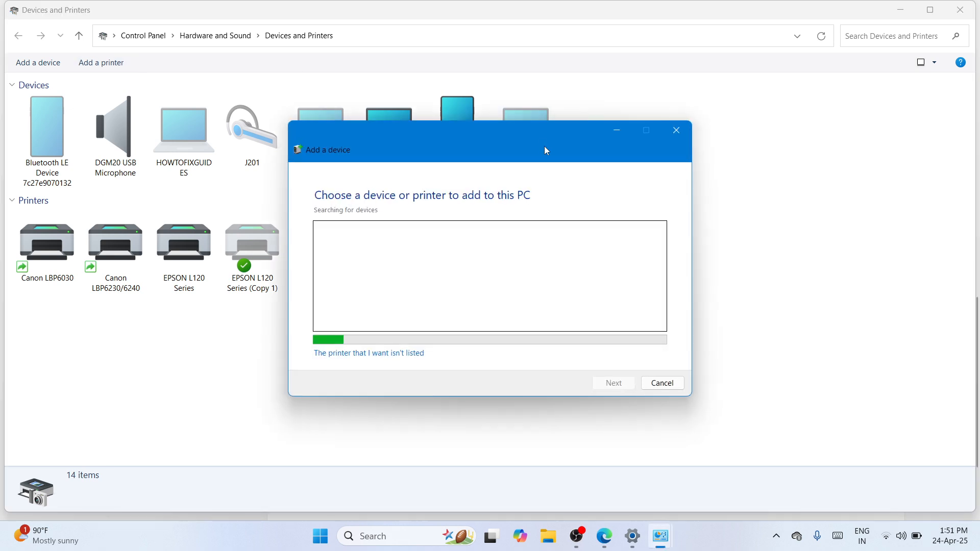
pyautogui.moveTo(487, 137); pyautogui.dragTo(534, 125)
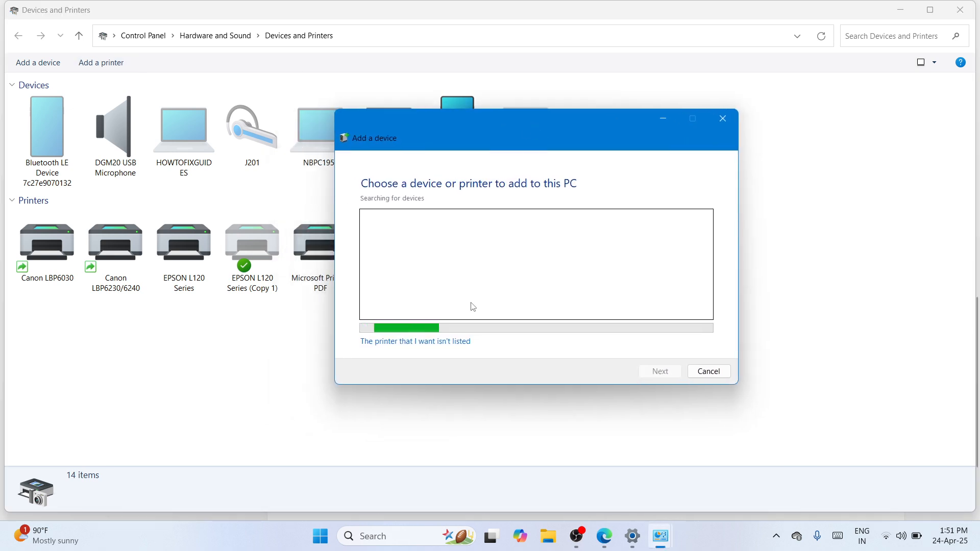
pyautogui.click(416, 342)
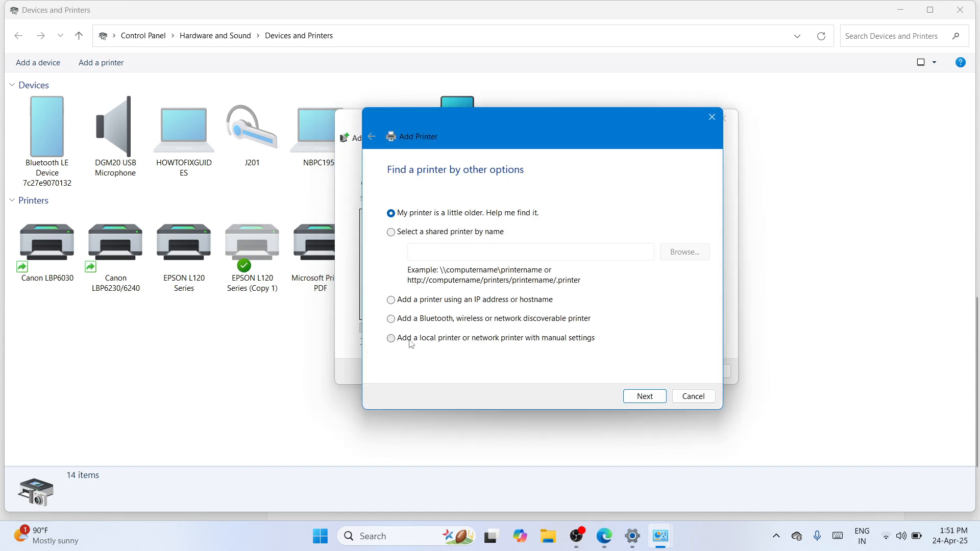
pyautogui.click(411, 340)
pyautogui.click(645, 397)
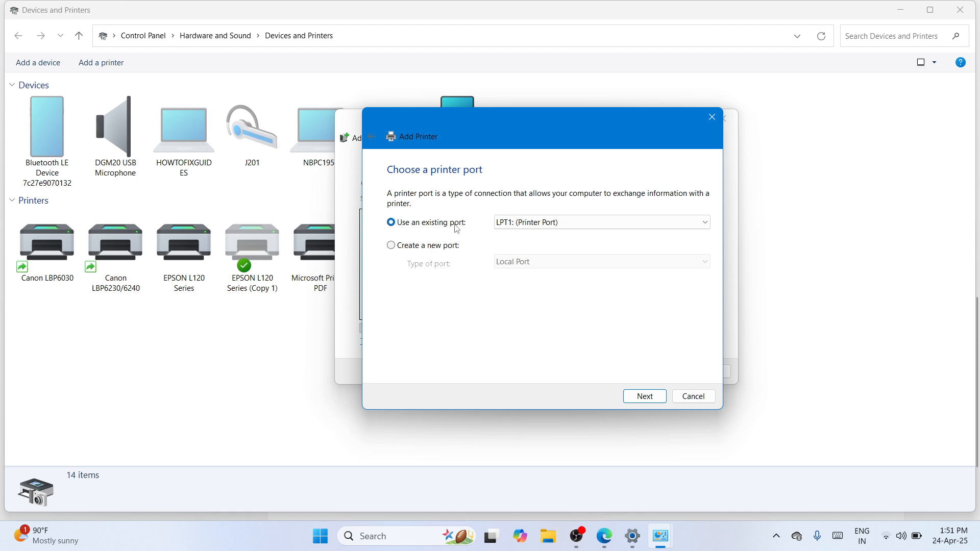
# Use the existing port USB001 (Virtual printer port for USB) for the new printer and continue to the driver selection
pyautogui.click(710, 224)
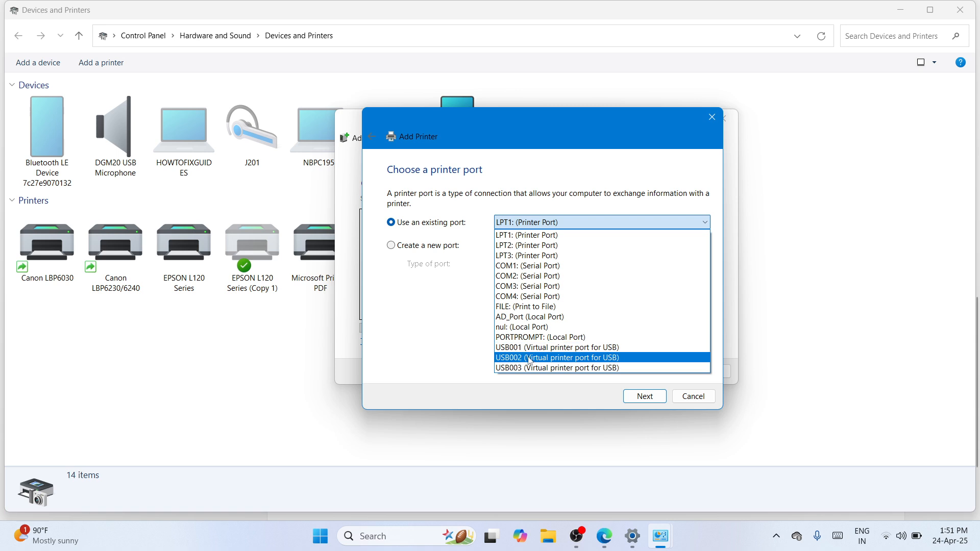
pyautogui.click(568, 353)
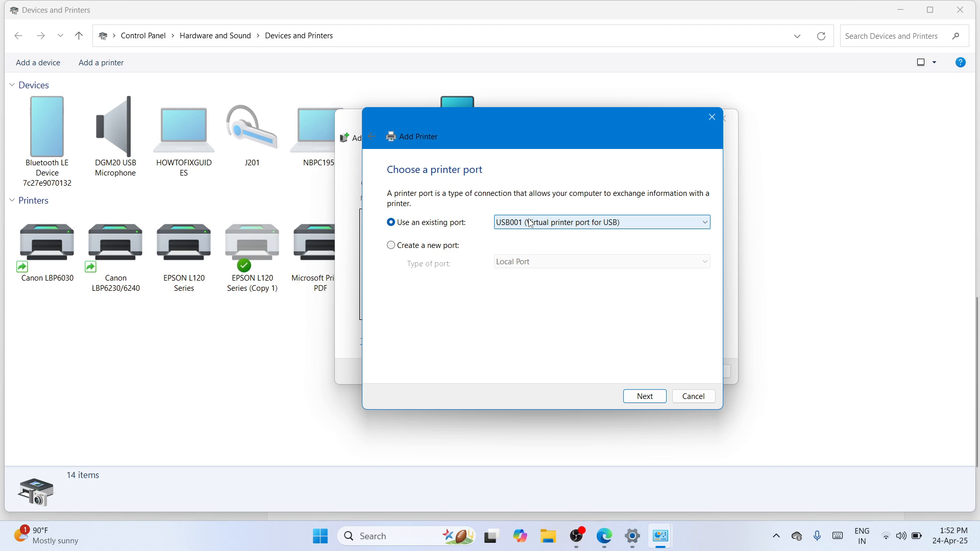
pyautogui.click(639, 396)
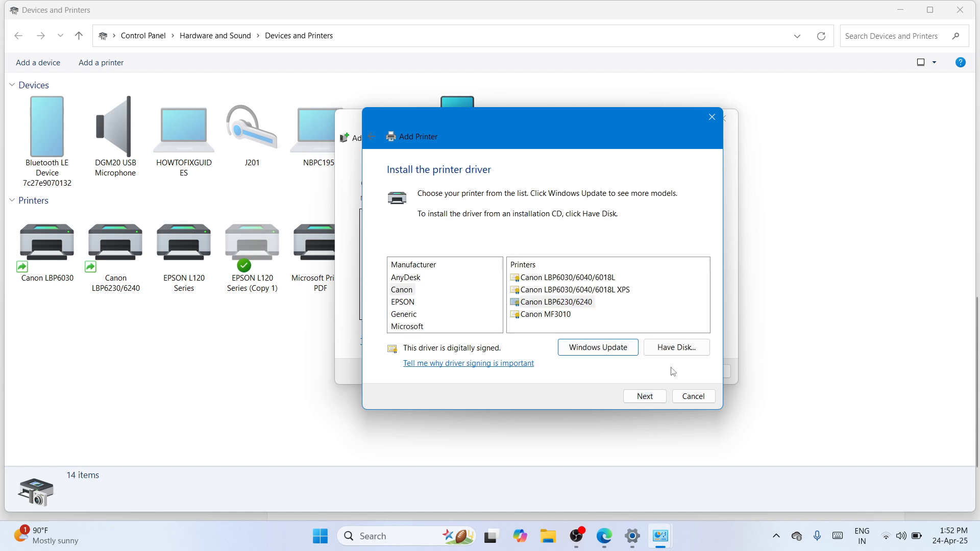
# Choose to install the driver from disk and browse to the MF3010MFDriverV3901WPEN folder on the Desktop
pyautogui.click(667, 352)
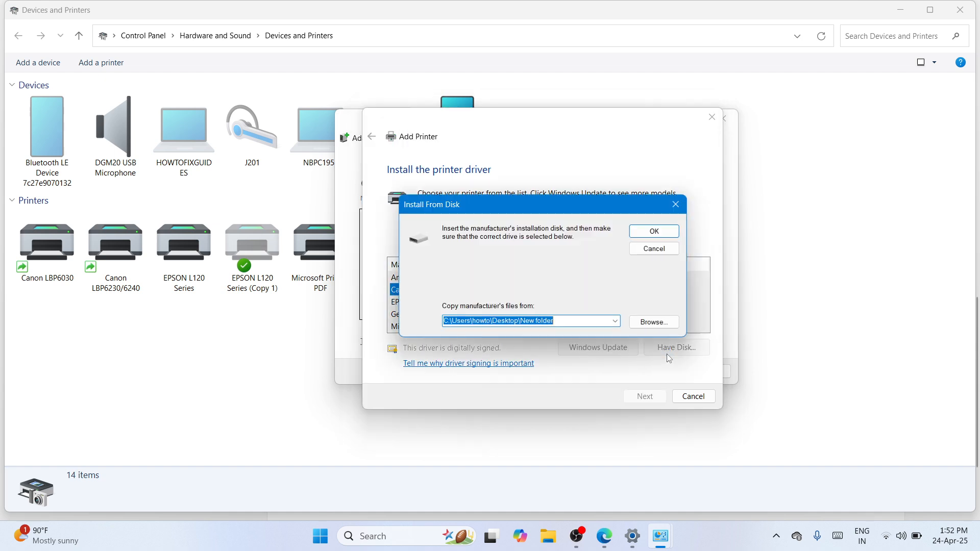
pyautogui.click(648, 321)
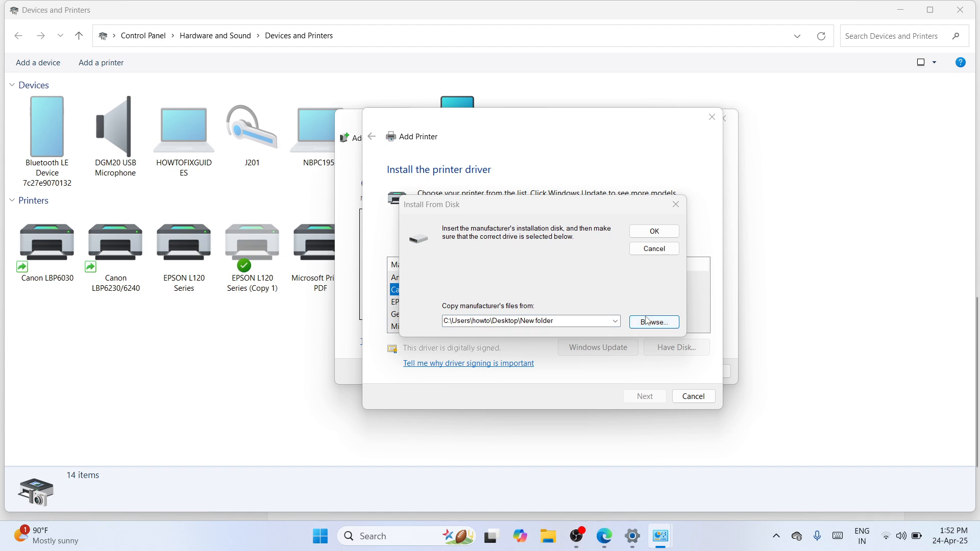
pyautogui.moveTo(598, 230); pyautogui.dragTo(593, 125)
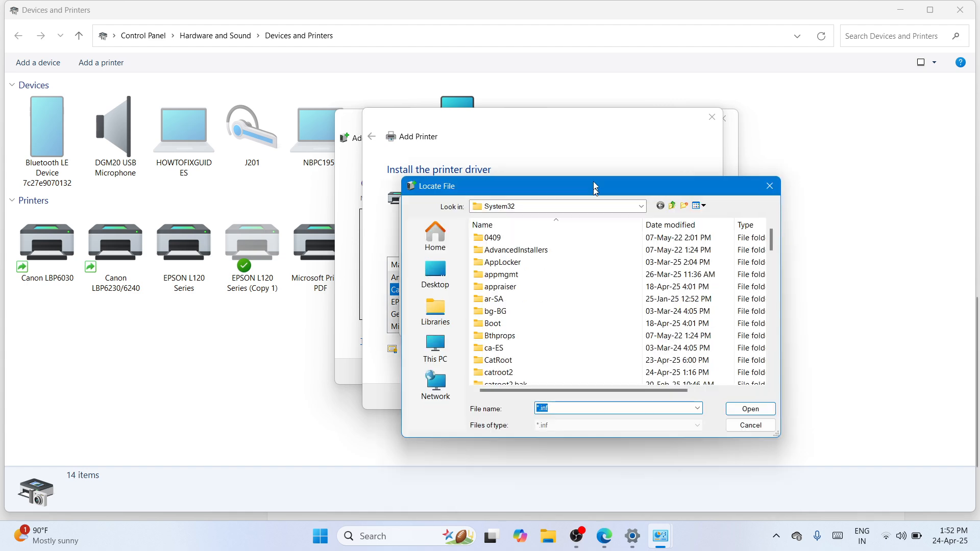
pyautogui.click(452, 199)
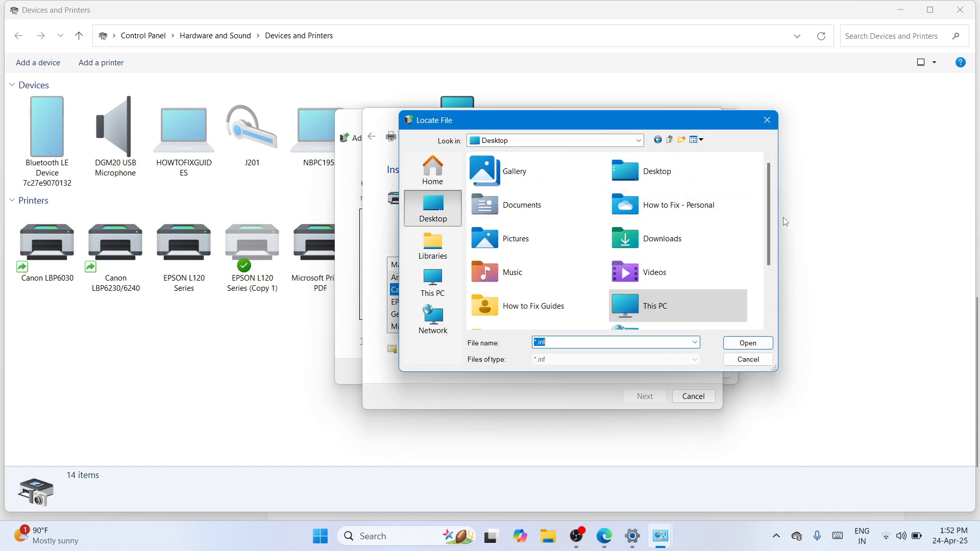
pyautogui.moveTo(773, 223); pyautogui.dragTo(775, 275)
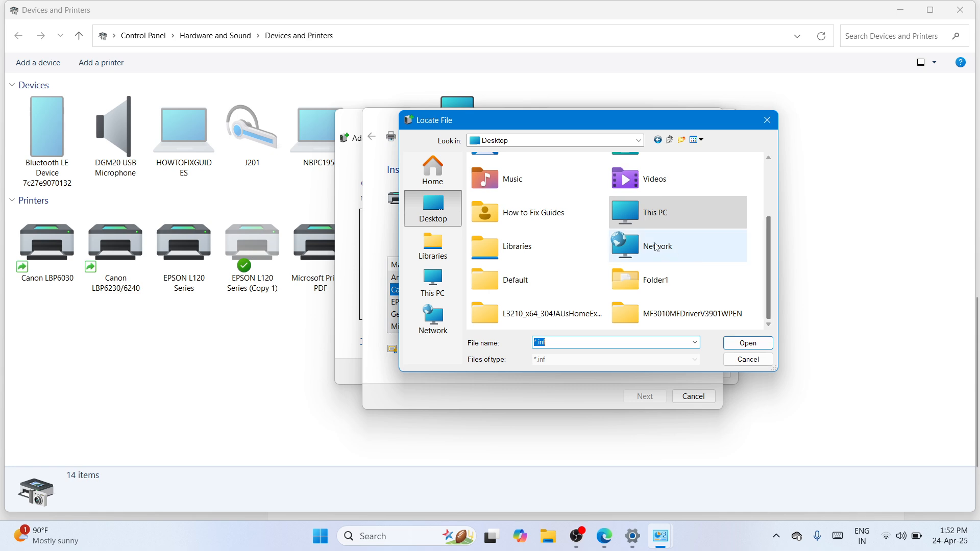
pyautogui.click(666, 318)
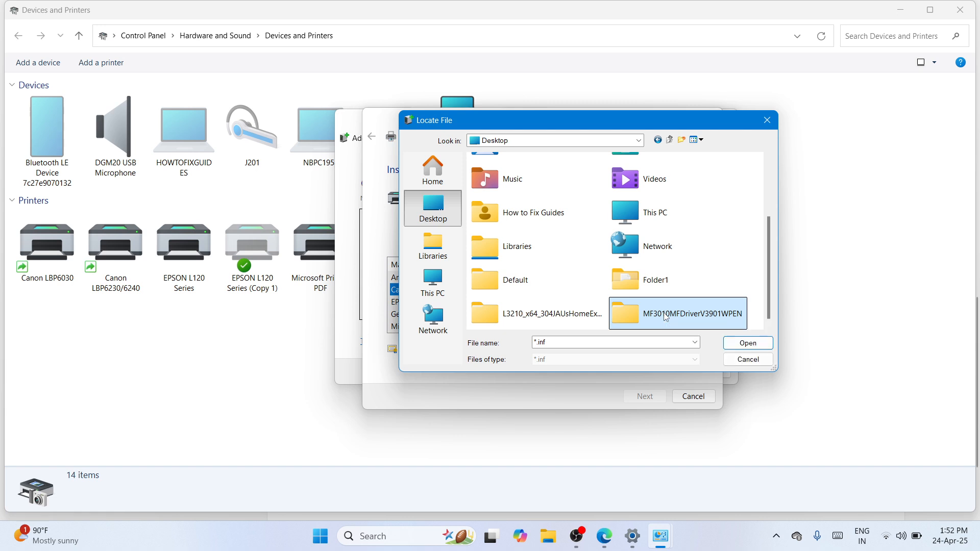
pyautogui.doubleClick(666, 318)
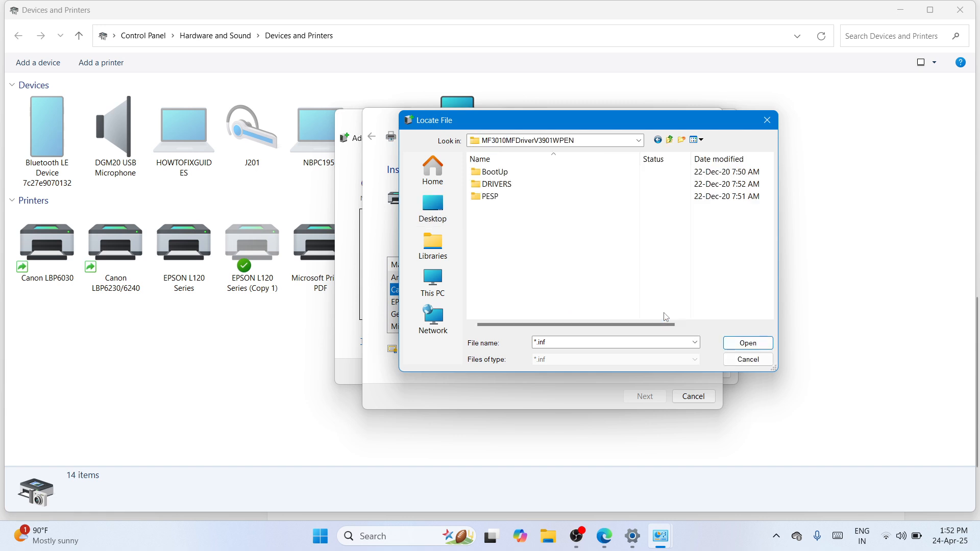
# Open the 64-bit driver folder at DRIVERS > uk_eng > x64 > Driver
pyautogui.doubleClick(496, 184)
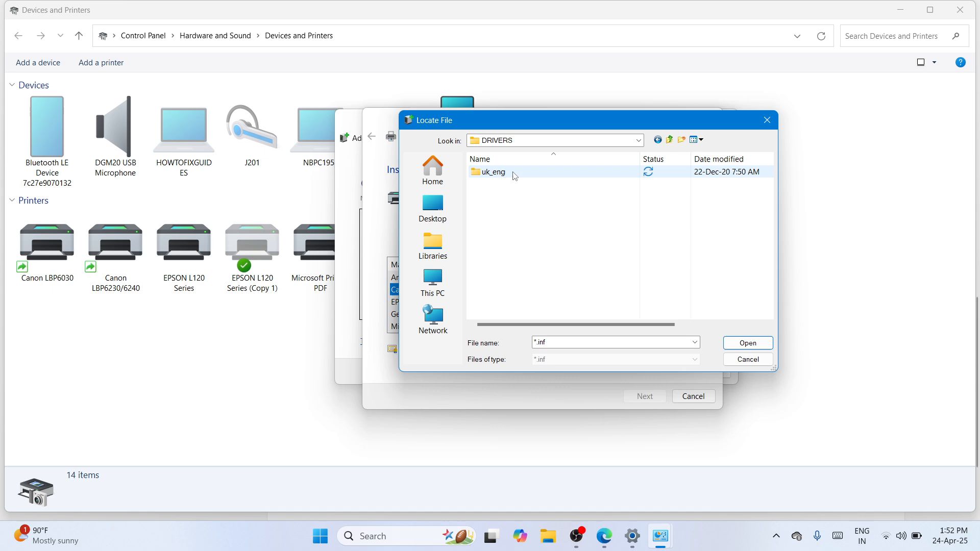
pyautogui.click(511, 175)
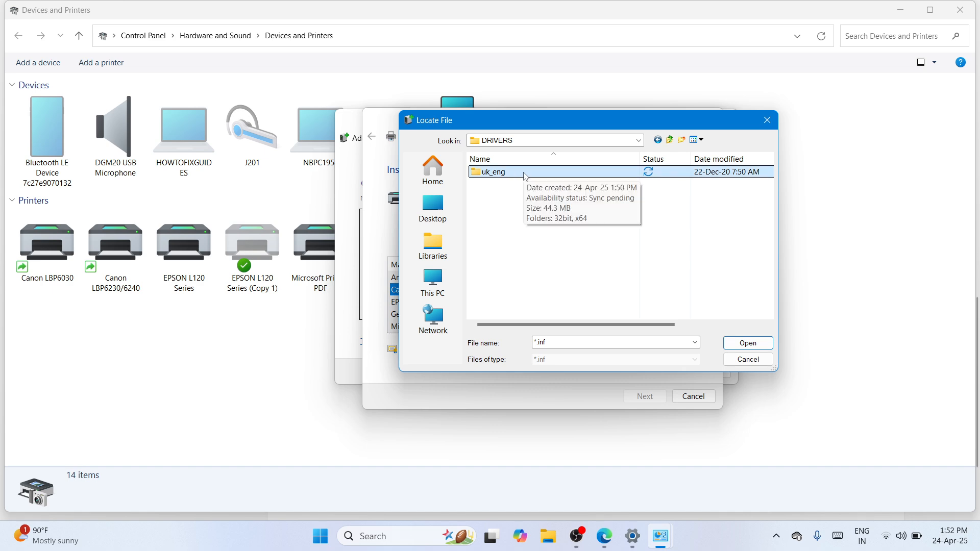
pyautogui.doubleClick(526, 174)
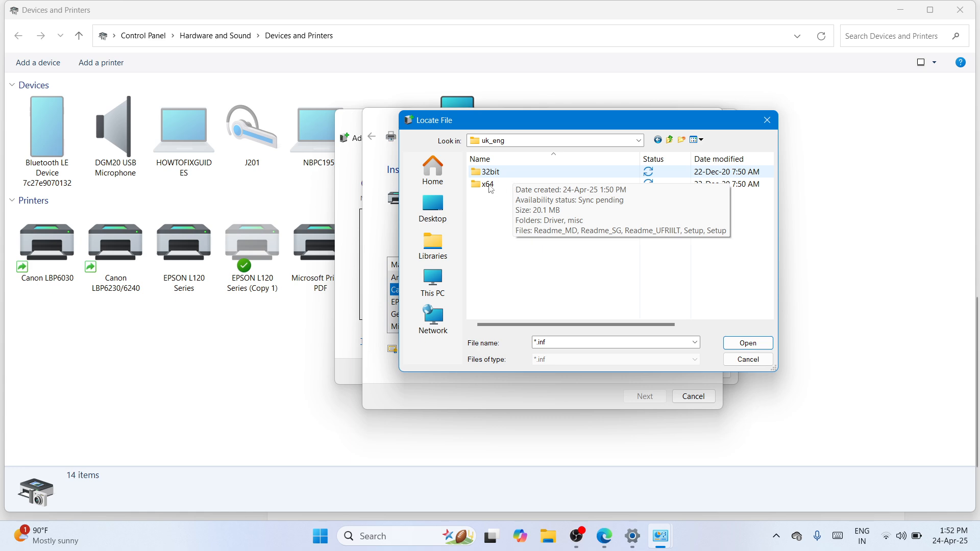
pyautogui.click(505, 189)
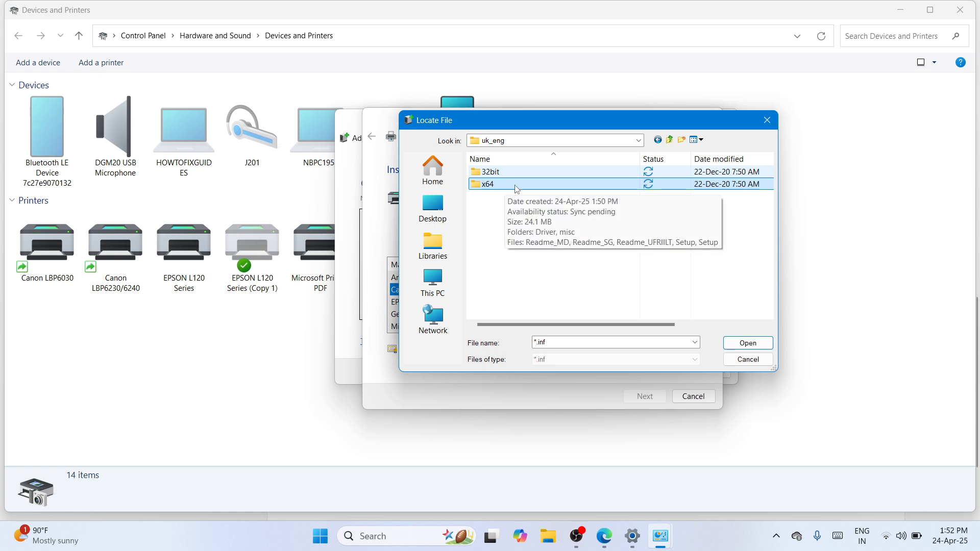
pyautogui.doubleClick(526, 190)
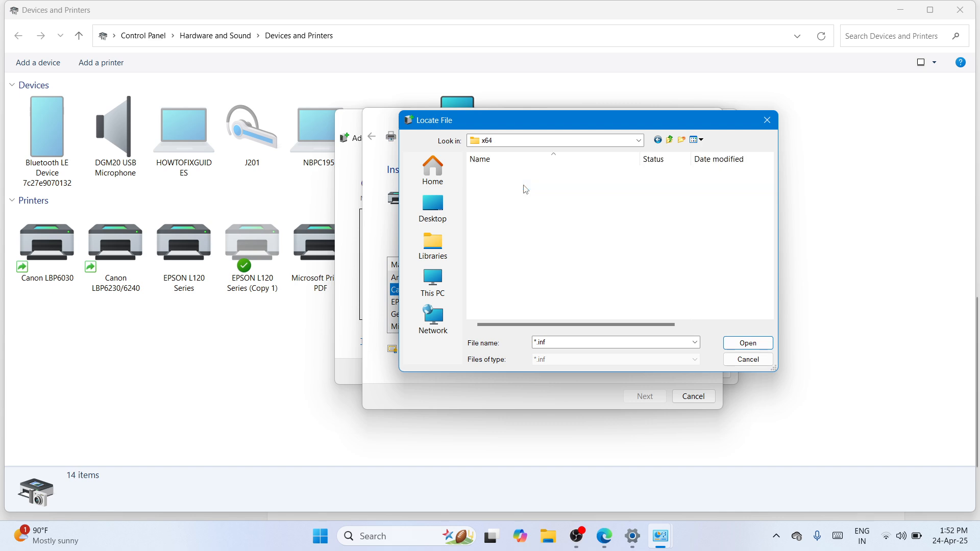
pyautogui.click(519, 176)
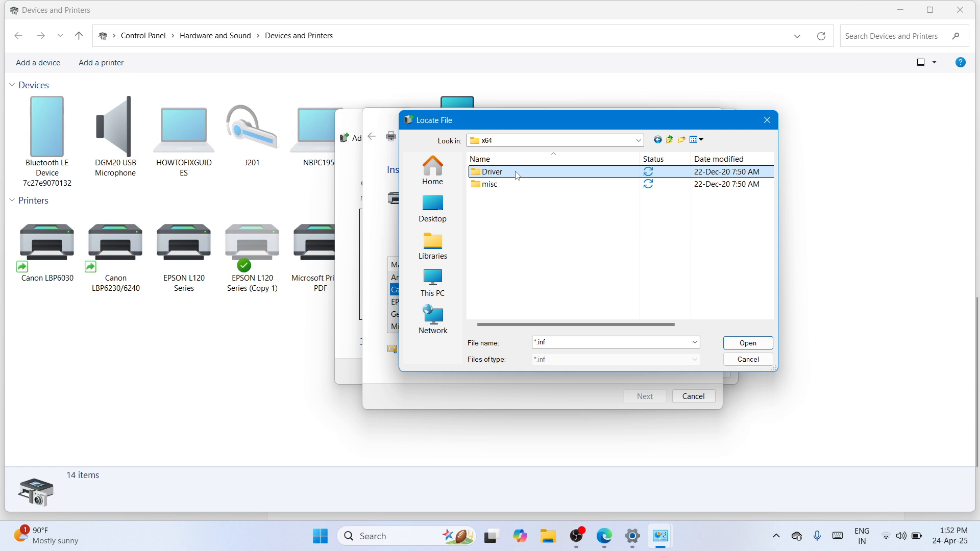
pyautogui.doubleClick(517, 174)
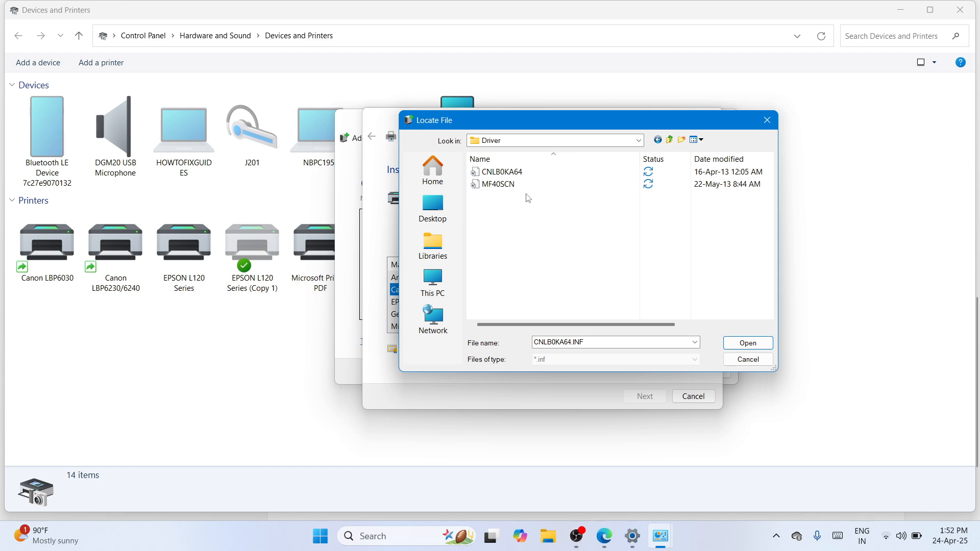
# Choose the CNLB0KA64 driver information file and load the printer driver from its location
pyautogui.click(507, 172)
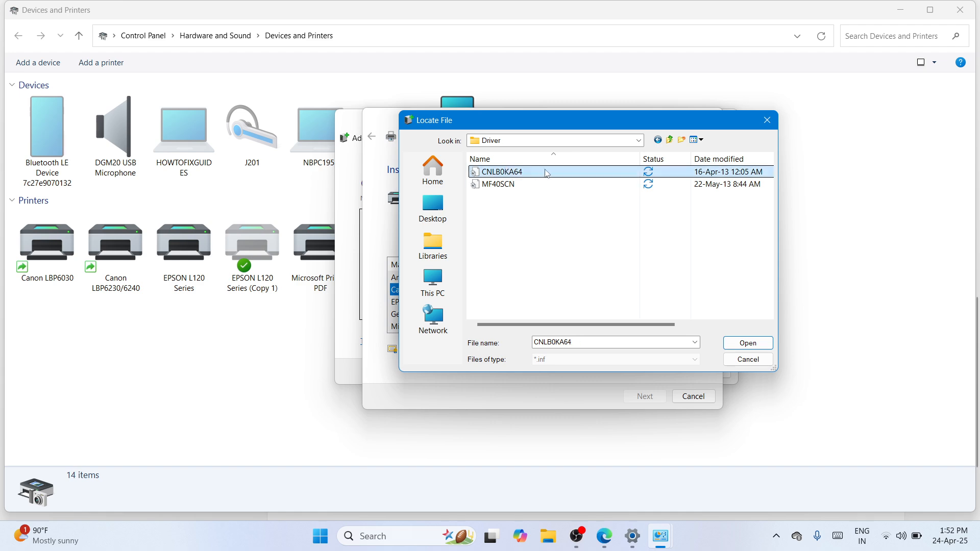
pyautogui.doubleClick(556, 174)
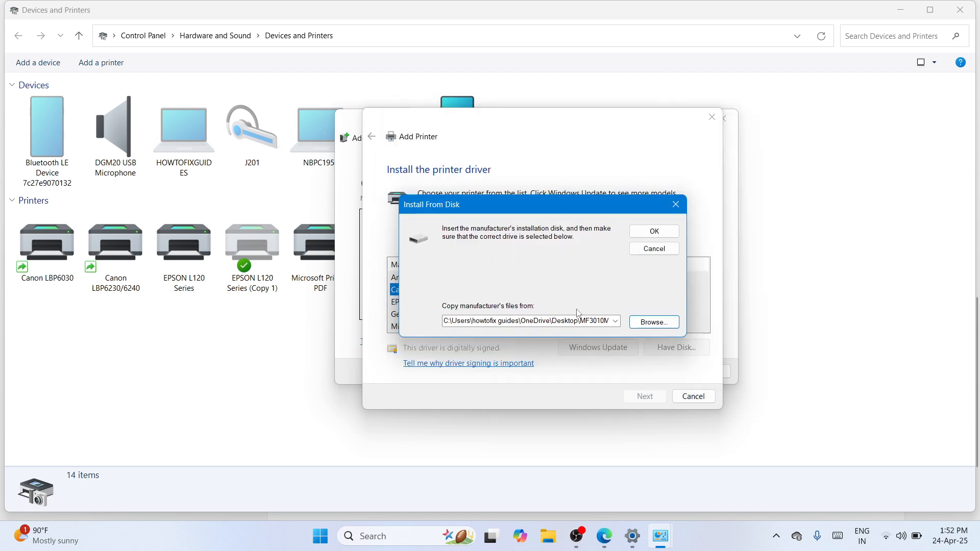
pyautogui.click(655, 231)
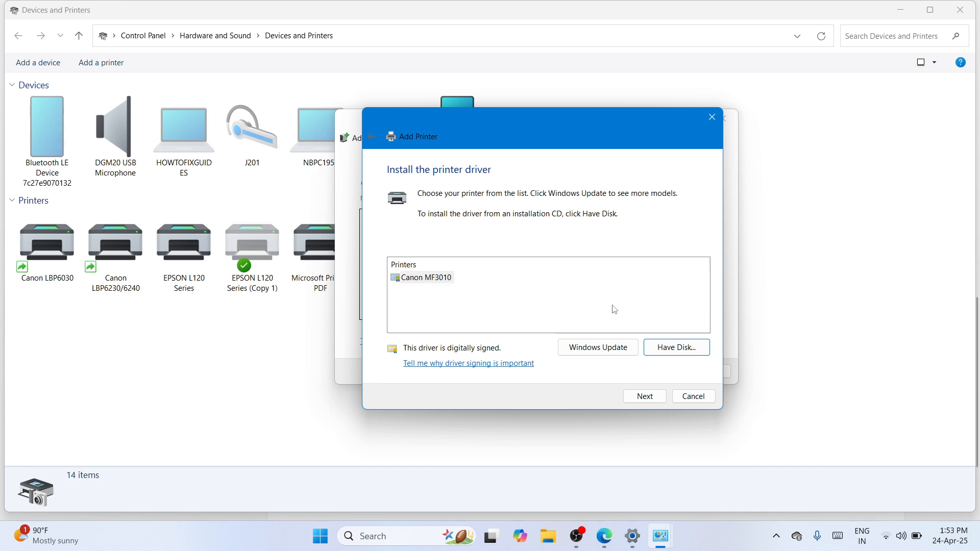
# Add the Canon MF3010 using the currently installed driver, keeping its suggested name and network sharing, and finish the setup
pyautogui.click(645, 398)
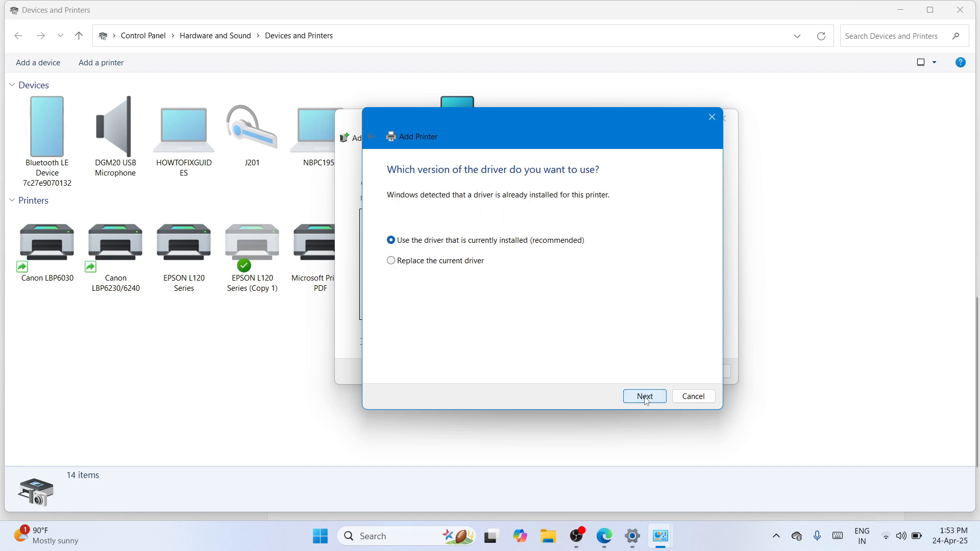
pyautogui.click(646, 397)
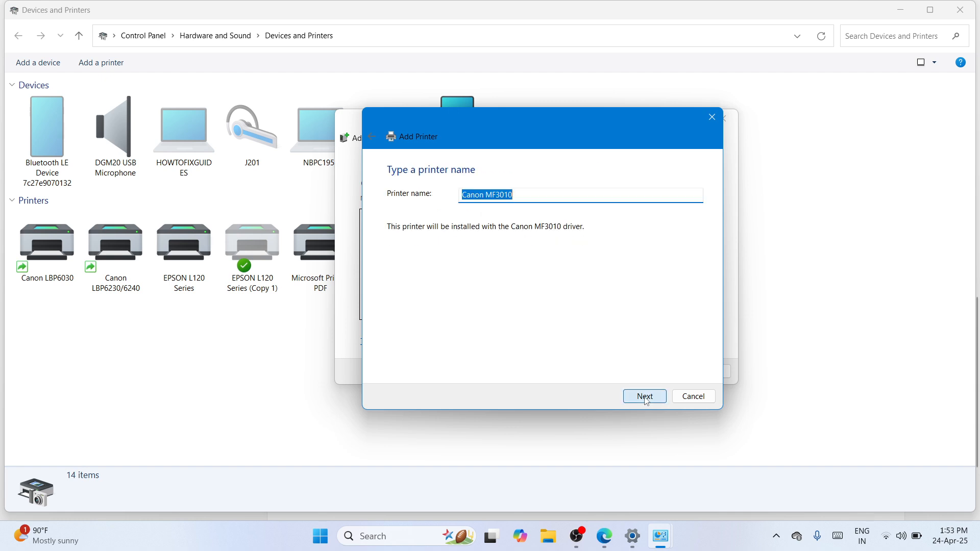
pyautogui.click(645, 397)
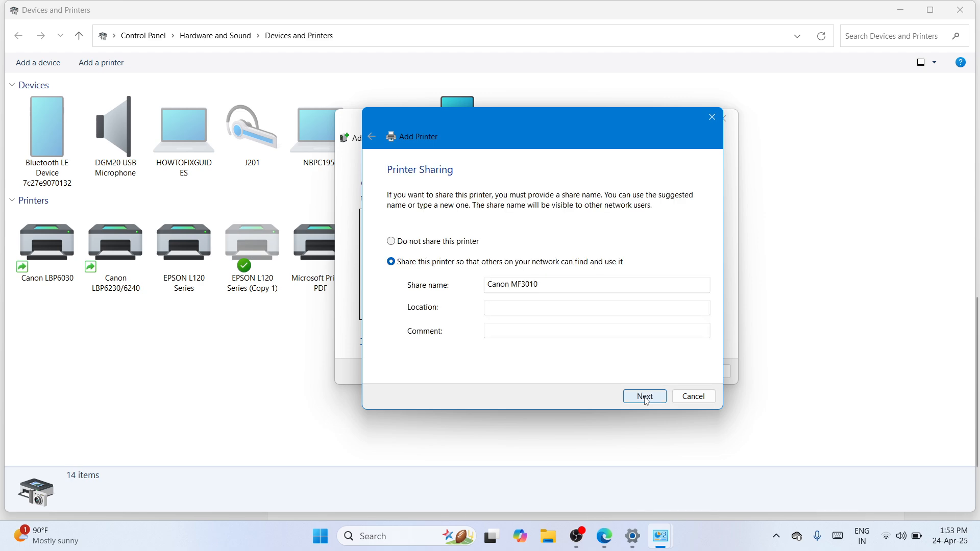
pyautogui.click(645, 397)
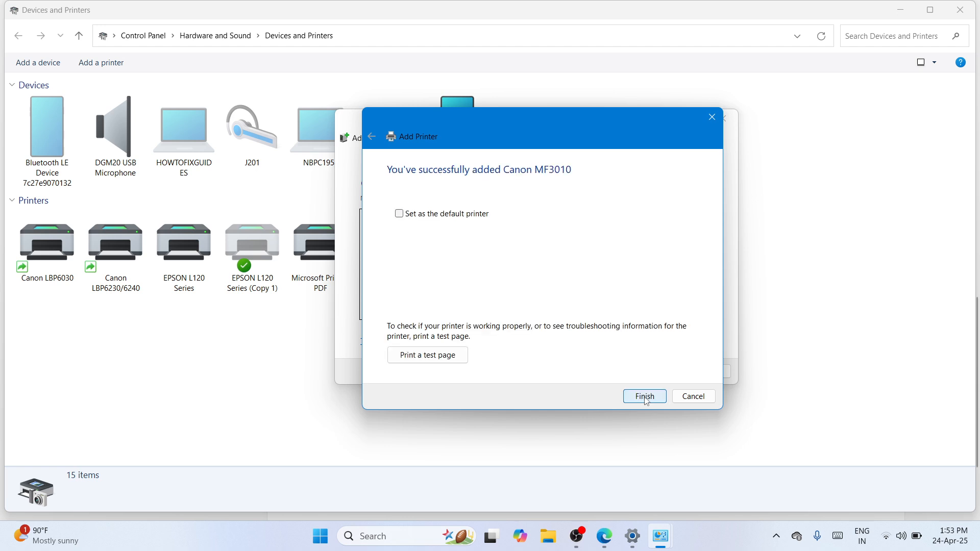
pyautogui.click(645, 397)
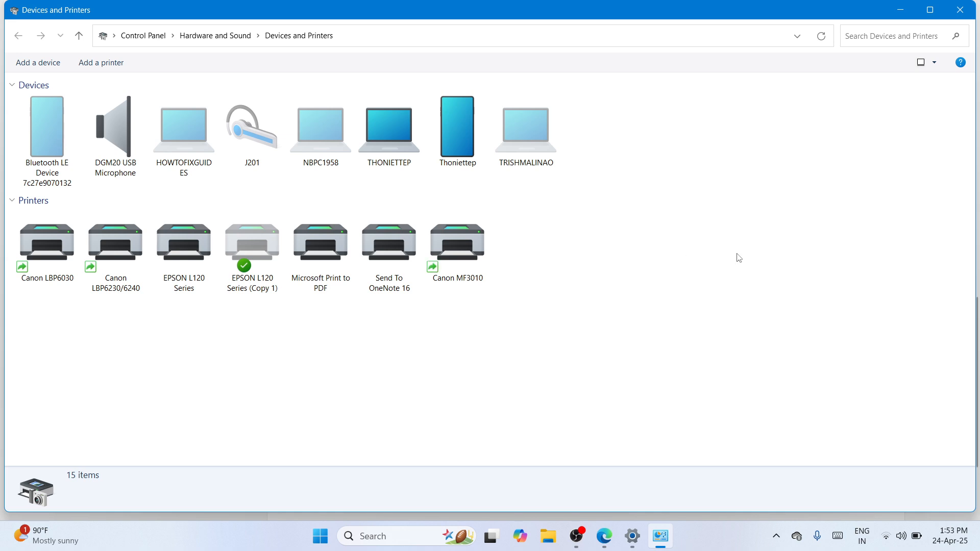
# Close the Devices and Printers window and the Settings app
pyautogui.click(973, 10)
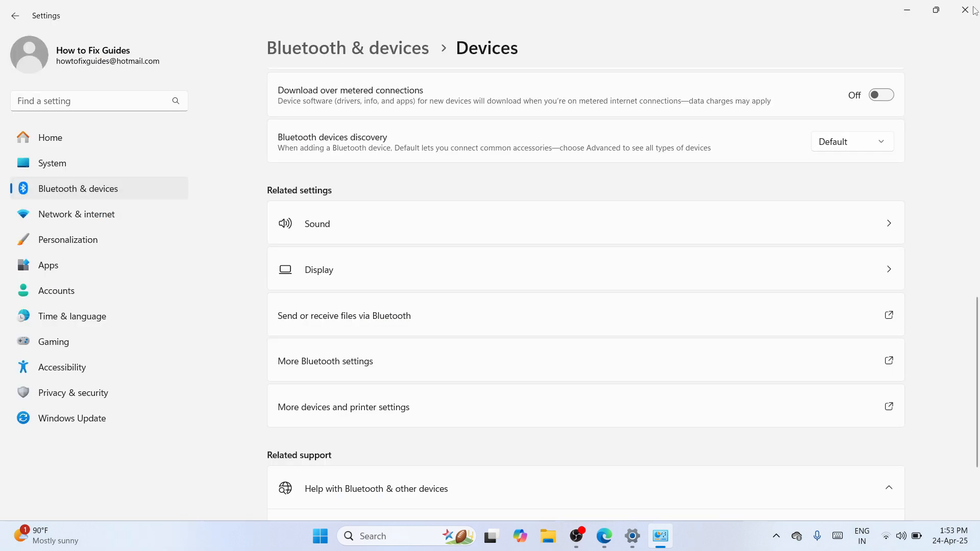
pyautogui.click(973, 10)
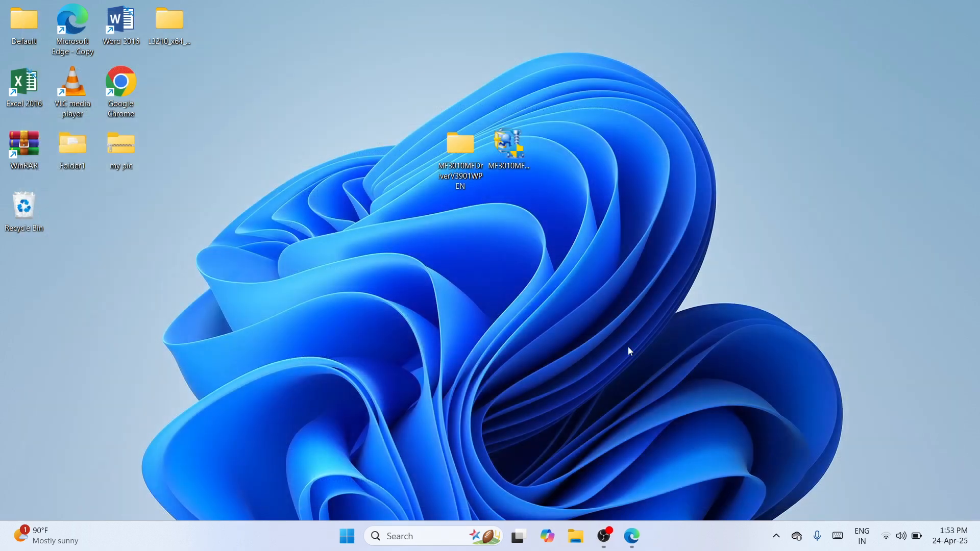
pyautogui.click(604, 536)
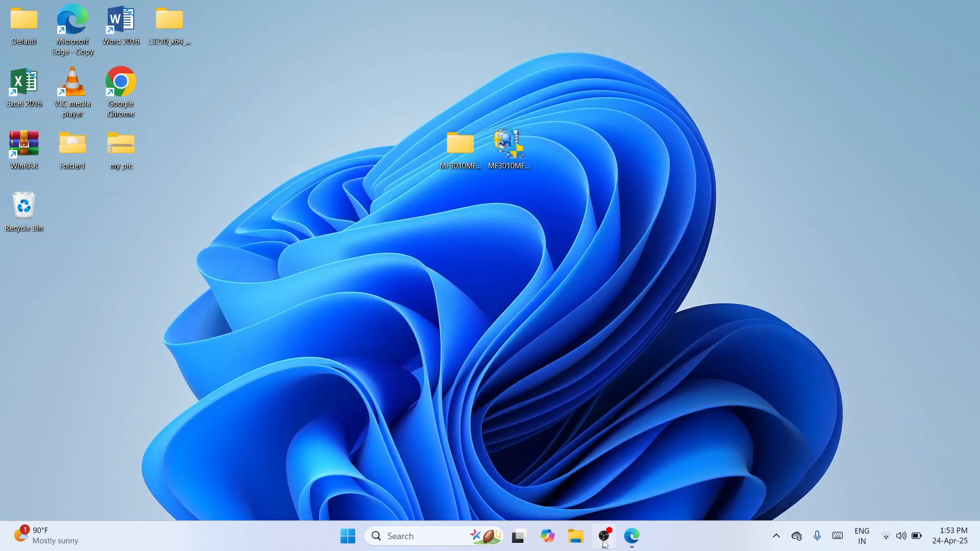